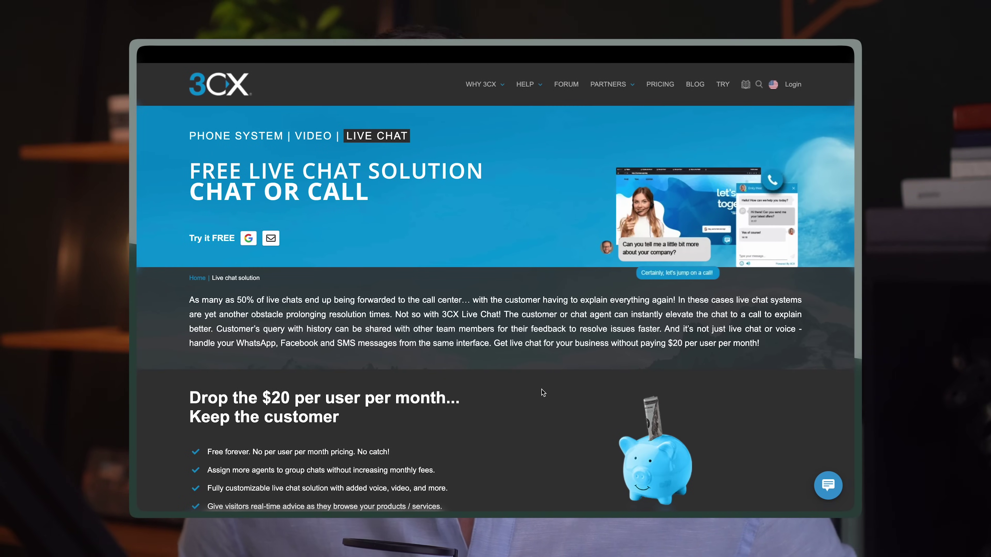
{"action": "scroll", "coordinate": [541, 389], "scroll_direction": "down", "scroll_amount": 15}
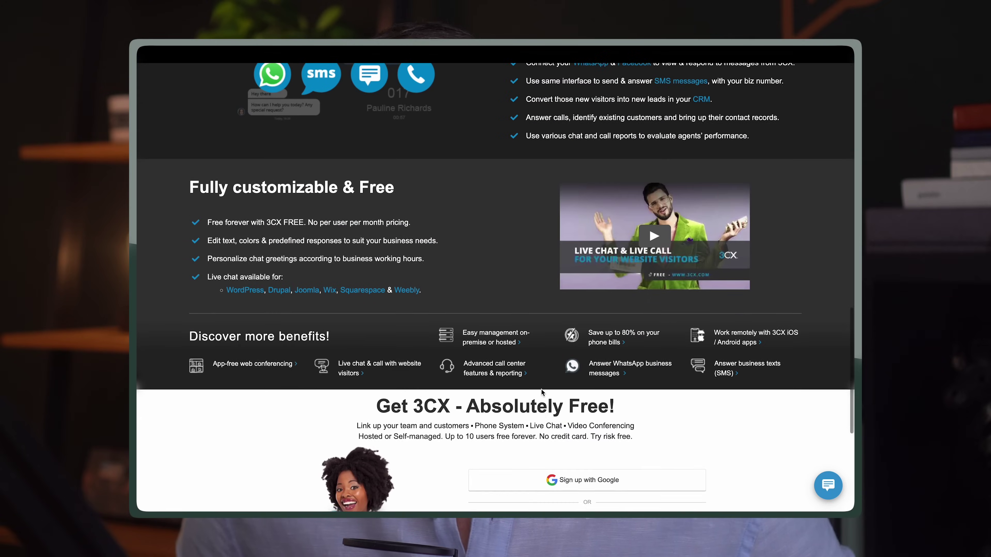
{"action": "scroll", "coordinate": [541, 389], "scroll_direction": "down", "scroll_amount": 3}
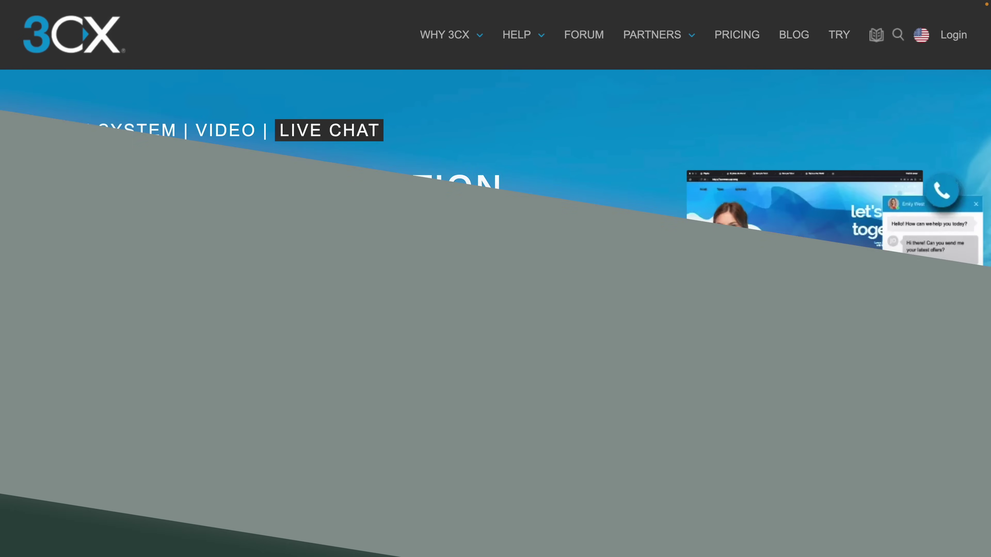
{"action": "scroll", "coordinate": [464, 277], "scroll_direction": "down", "scroll_amount": 8}
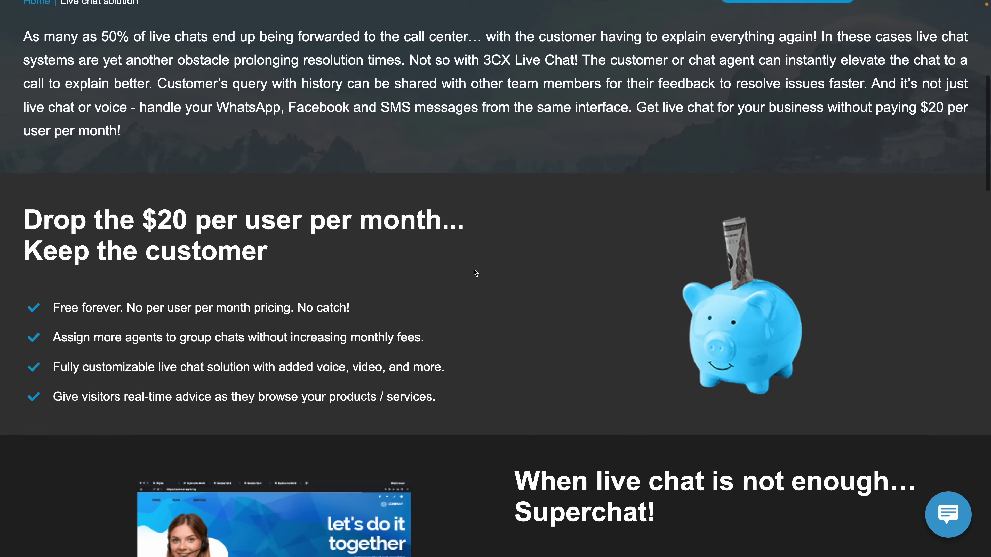
{"action": "scroll", "coordinate": [473, 269], "scroll_direction": "up", "scroll_amount": 6}
{"action": "scroll", "coordinate": [475, 271], "scroll_direction": "up", "scroll_amount": 1}
{"action": "scroll", "coordinate": [478, 275], "scroll_direction": "up", "scroll_amount": 1}
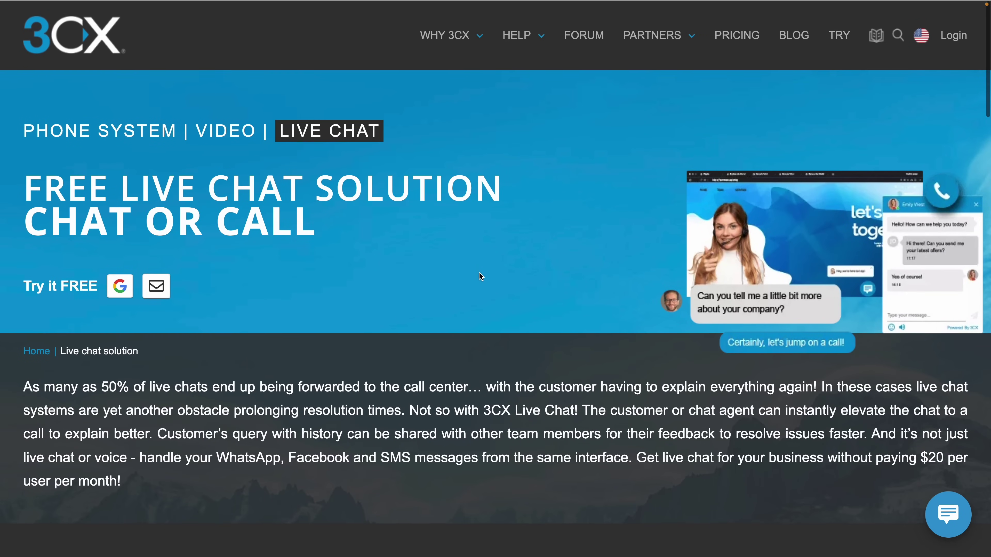
Open the Customer Service chat widget from the bubble at the bottom right
{"action": "left_click", "coordinate": [965, 520]}
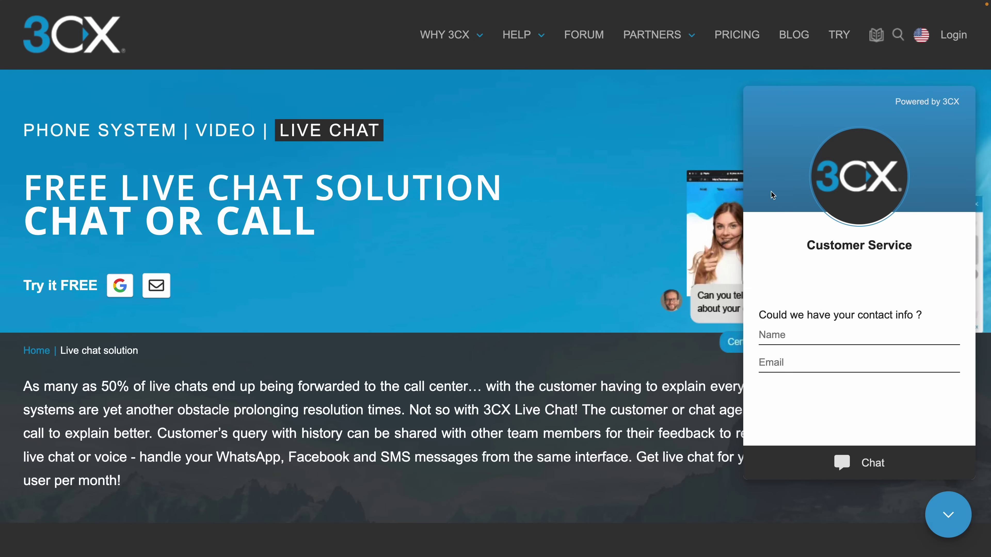
{"action": "scroll", "coordinate": [860, 348], "scroll_direction": "down", "scroll_amount": 1}
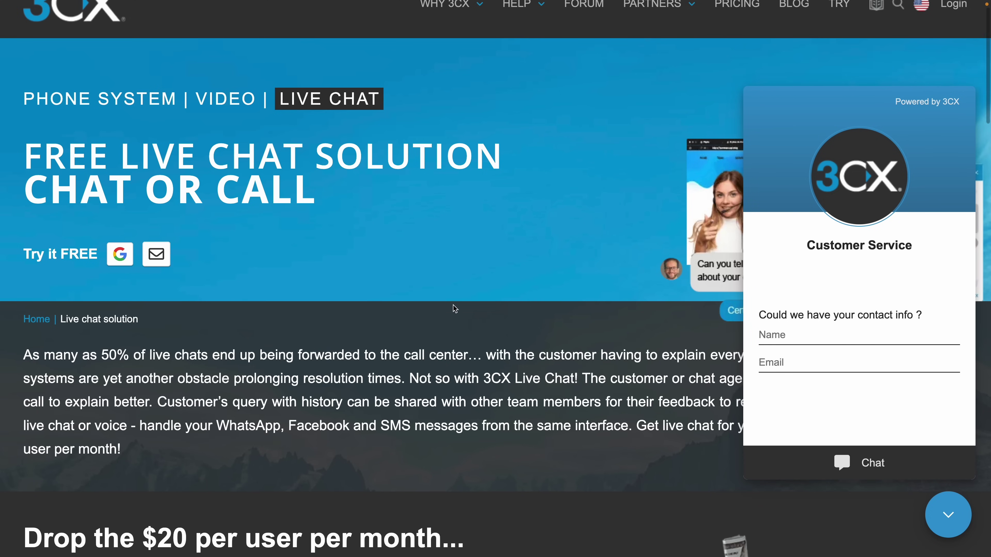
{"action": "scroll", "coordinate": [454, 308], "scroll_direction": "up", "scroll_amount": 1}
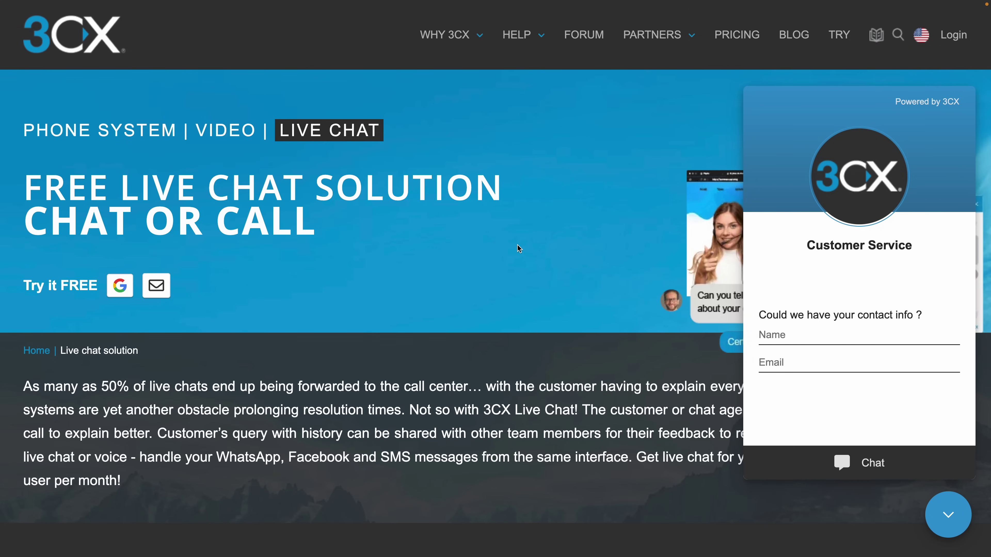
{"action": "scroll", "coordinate": [516, 247], "scroll_direction": "down", "scroll_amount": 2}
{"action": "scroll", "coordinate": [516, 246], "scroll_direction": "down", "scroll_amount": 5}
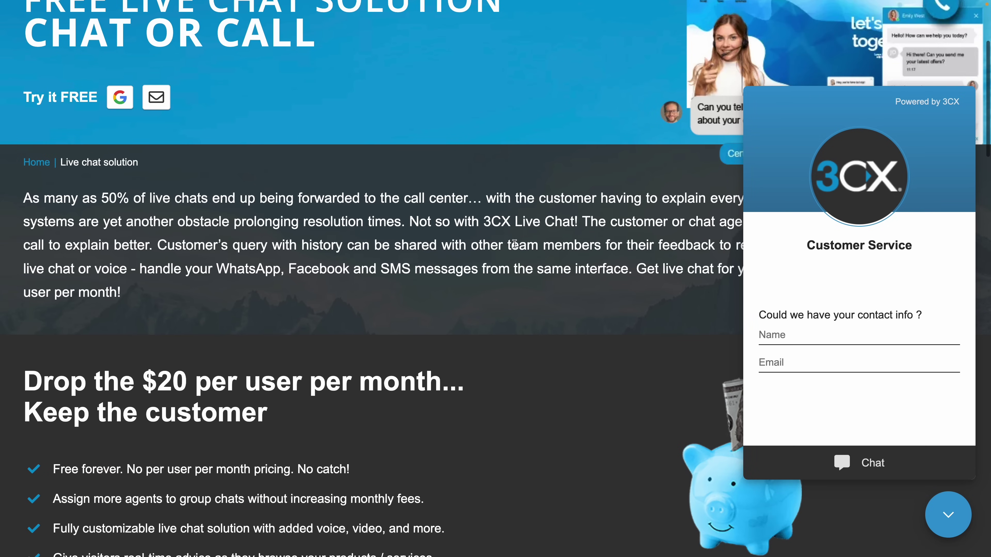
{"action": "scroll", "coordinate": [515, 245], "scroll_direction": "down", "scroll_amount": 15}
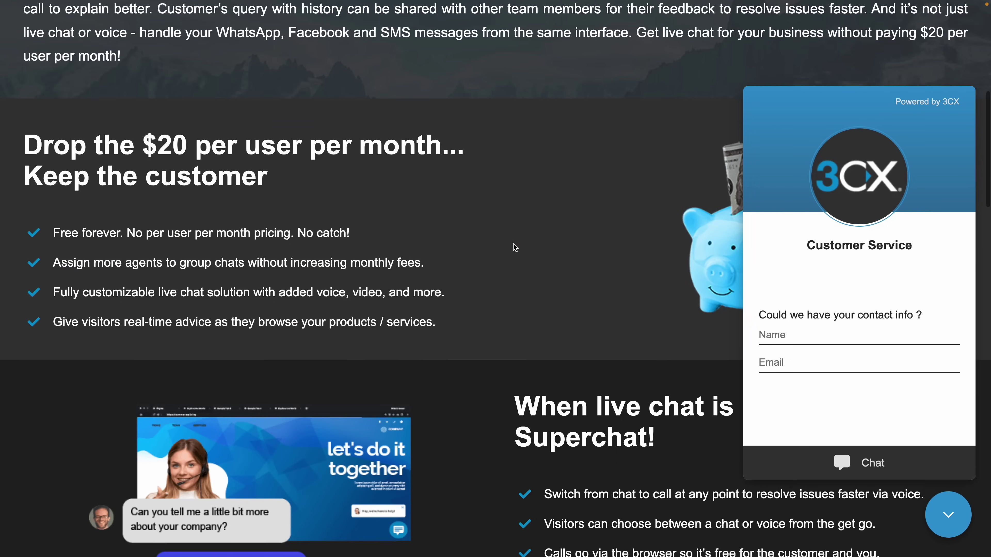
{"action": "scroll", "coordinate": [515, 246], "scroll_direction": "down", "scroll_amount": 6}
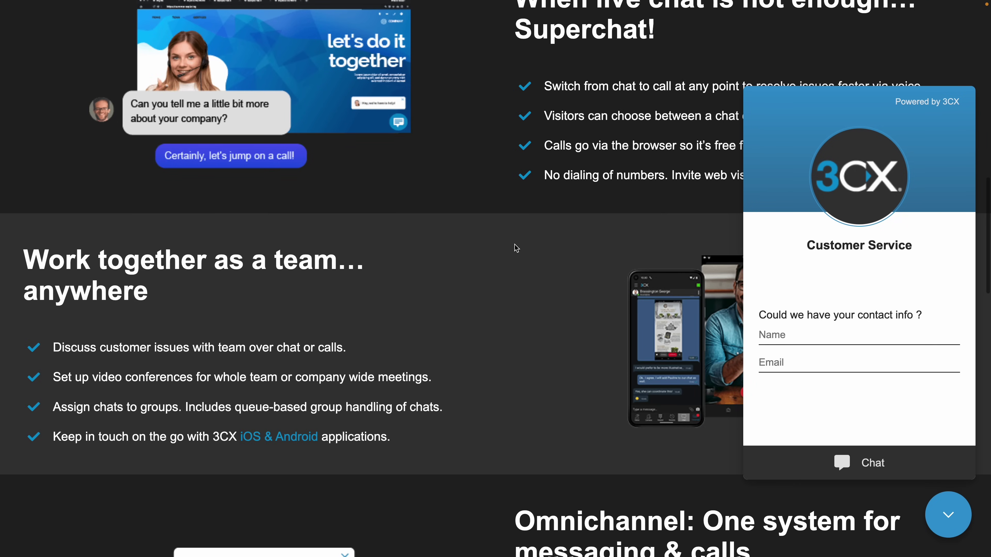
{"action": "scroll", "coordinate": [517, 247], "scroll_direction": "up", "scroll_amount": 1}
Scroll through the live chat page, then return to the top with Home
{"action": "scroll", "coordinate": [517, 247], "scroll_direction": "down", "scroll_amount": 13}
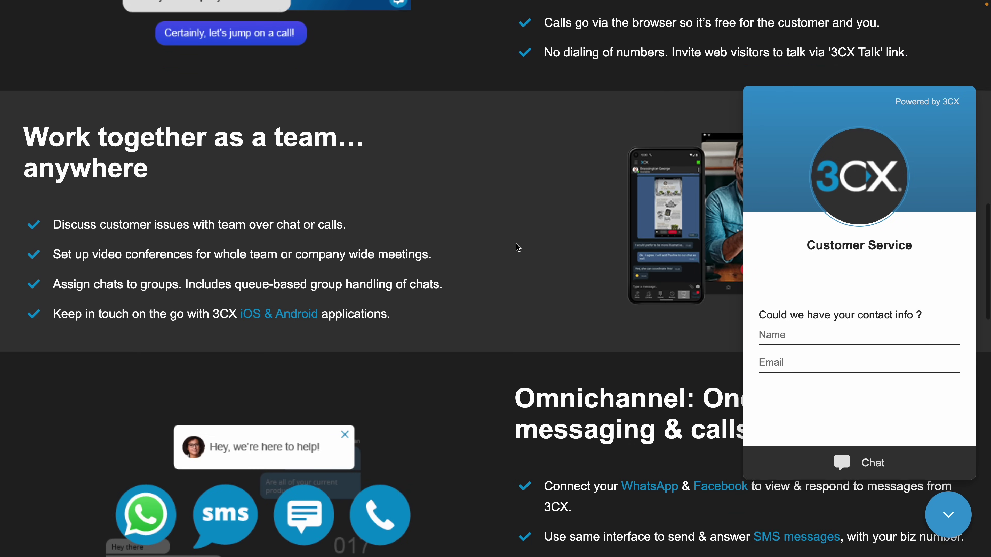
{"action": "scroll", "coordinate": [517, 252], "scroll_direction": "down", "scroll_amount": 7}
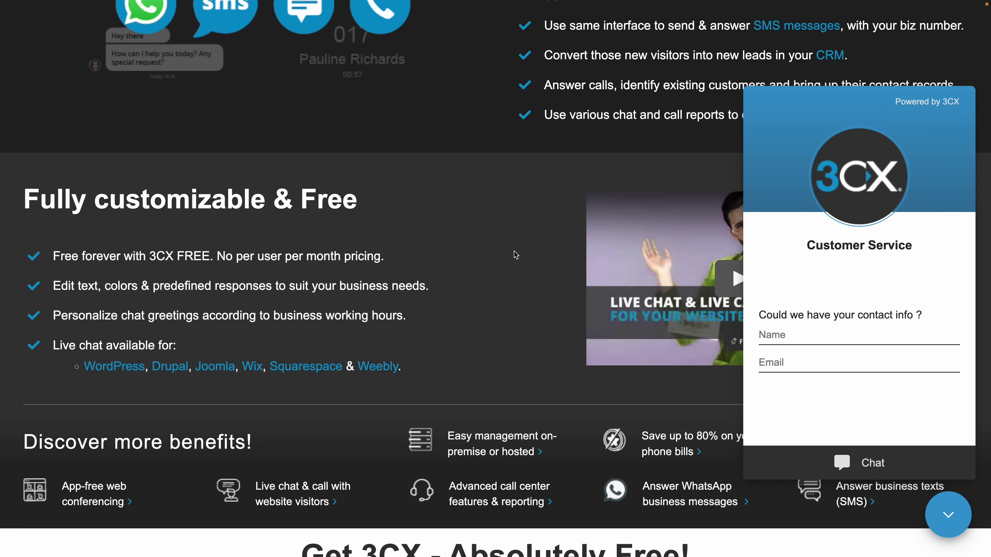
{"action": "scroll", "coordinate": [516, 255], "scroll_direction": "down", "scroll_amount": 13}
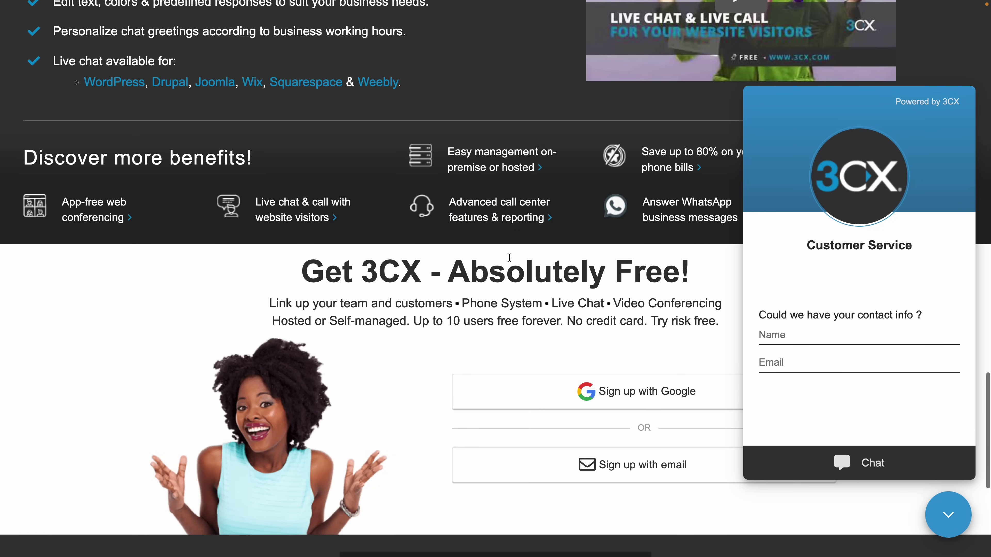
{"action": "scroll", "coordinate": [509, 262], "scroll_direction": "down", "scroll_amount": 4}
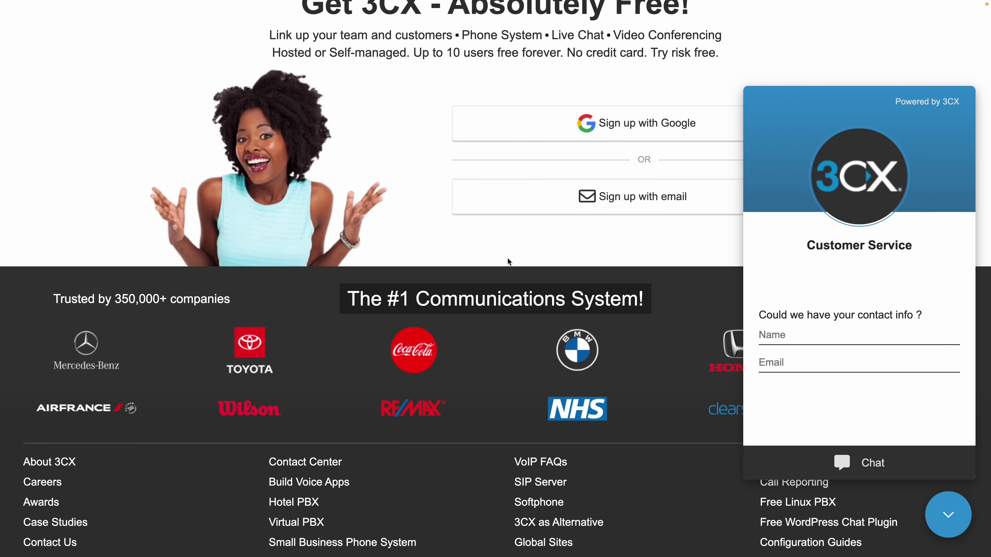
{"action": "scroll", "coordinate": [507, 259], "scroll_direction": "up", "scroll_amount": 20}
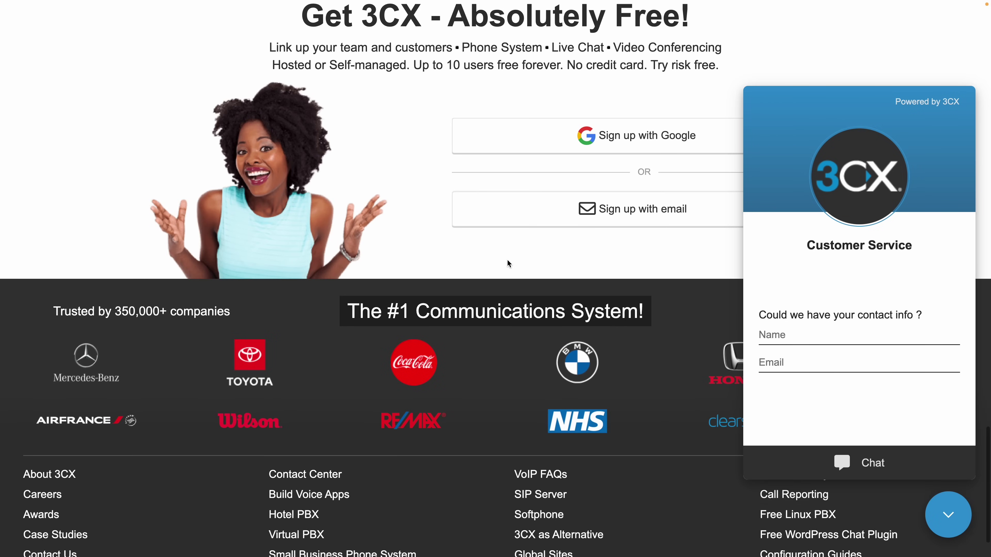
{"action": "scroll", "coordinate": [507, 265], "scroll_direction": "down", "scroll_amount": 3}
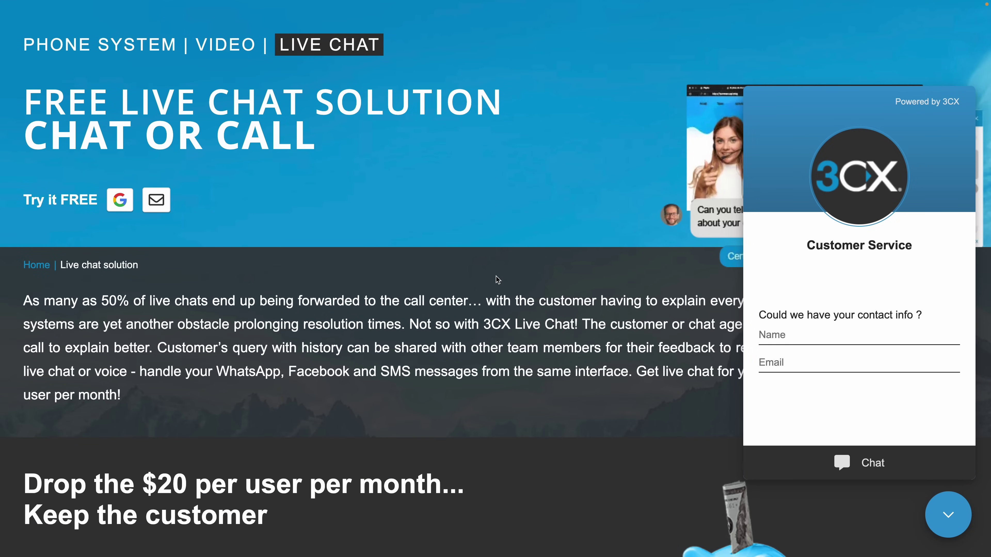
{"action": "scroll", "coordinate": [498, 279], "scroll_direction": "down", "scroll_amount": 5}
{"action": "scroll", "coordinate": [498, 280], "scroll_direction": "down", "scroll_amount": 7}
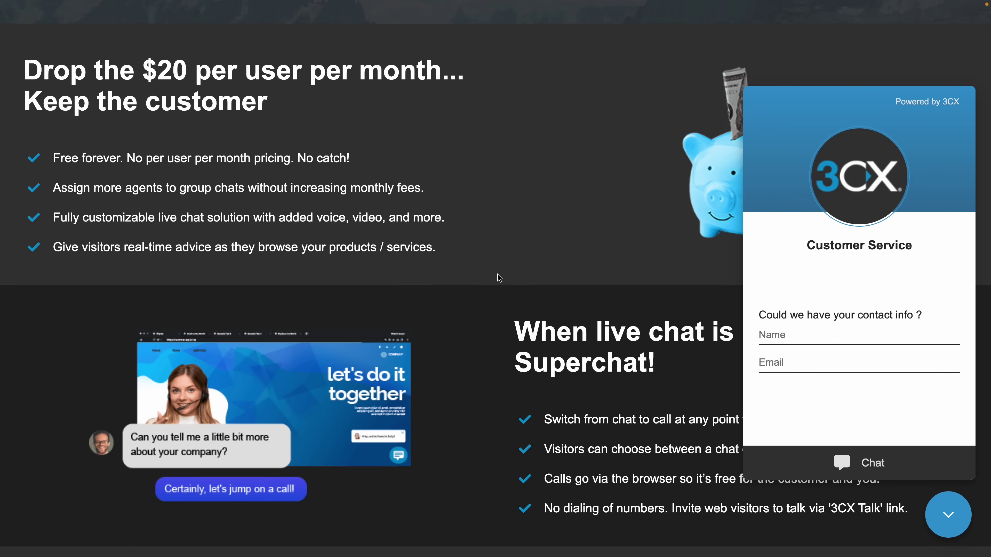
{"action": "scroll", "coordinate": [499, 278], "scroll_direction": "down", "scroll_amount": 5}
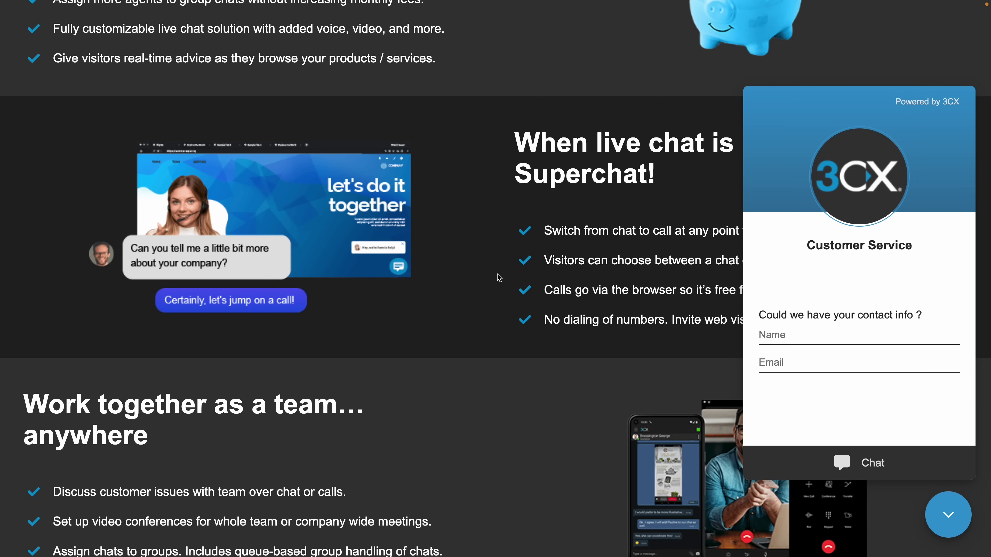
{"action": "key", "text": "Home"}
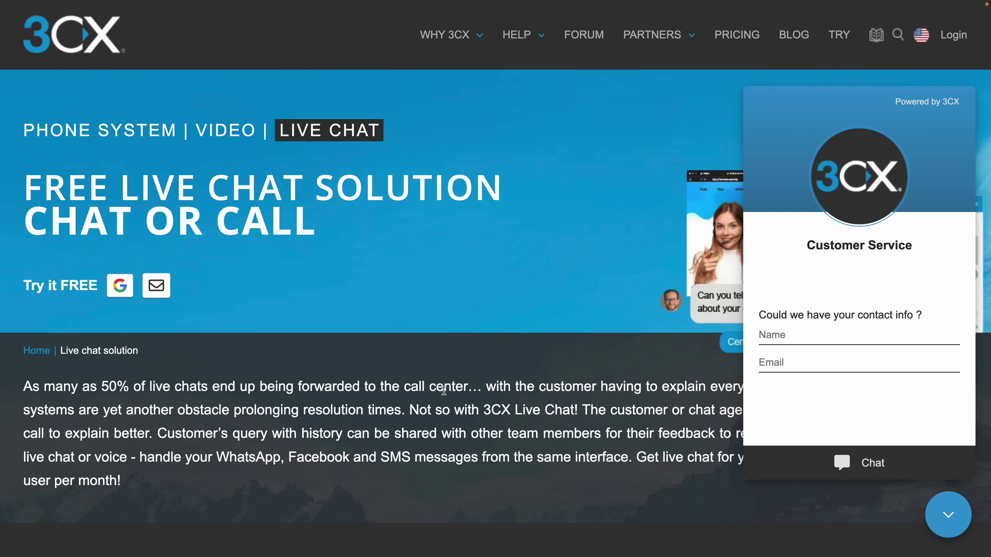
{"action": "scroll", "coordinate": [526, 374], "scroll_direction": "down", "scroll_amount": 8}
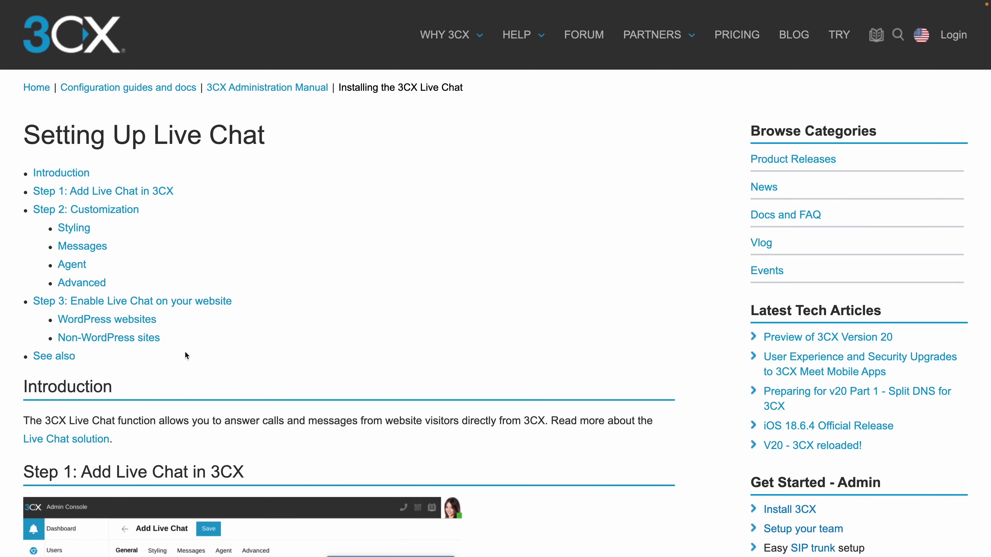
Jump to the Non-WordPress sites instructions and review the WordPress and non-WordPress sections
{"action": "left_click", "coordinate": [142, 341]}
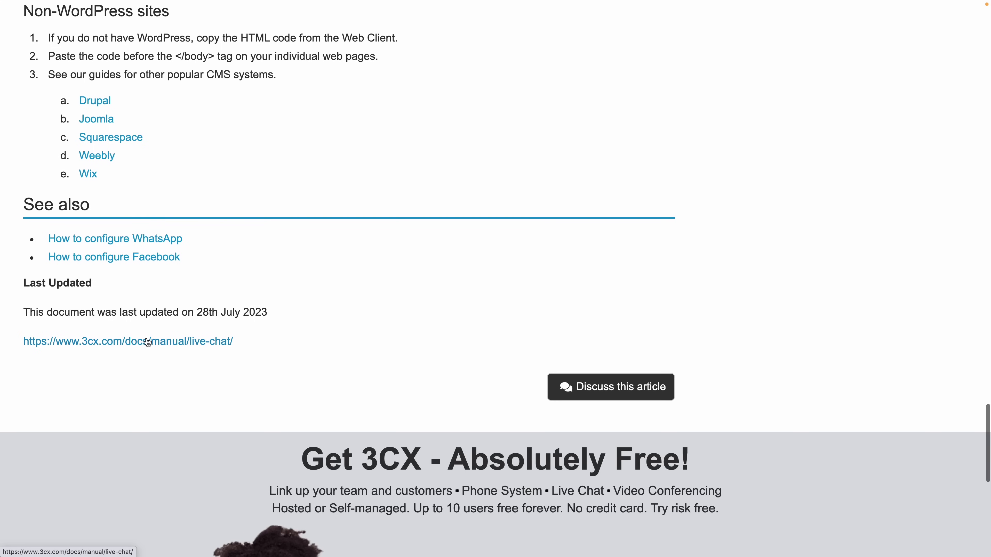
{"action": "scroll", "coordinate": [143, 165], "scroll_direction": "up", "scroll_amount": 1}
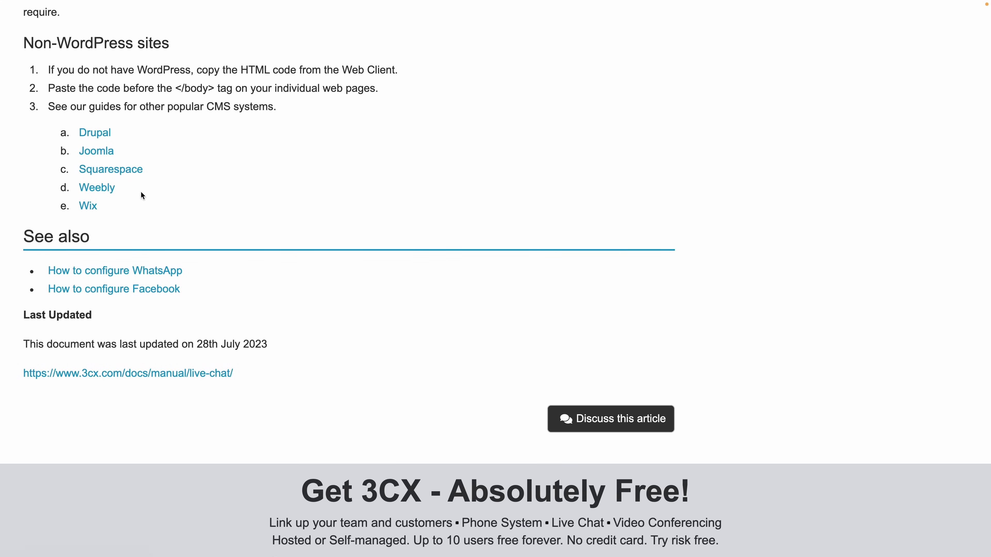
{"action": "scroll", "coordinate": [145, 174], "scroll_direction": "up", "scroll_amount": 1}
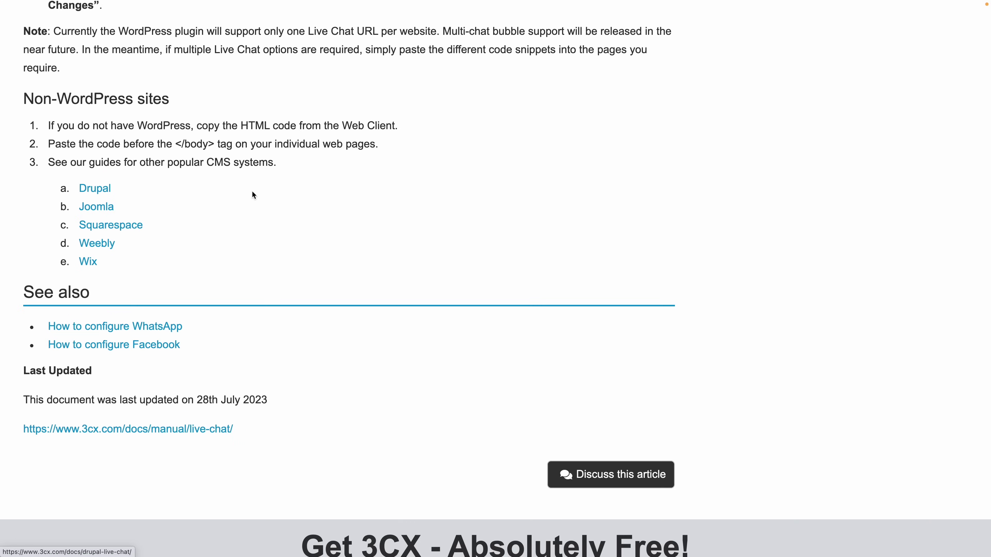
{"action": "scroll", "coordinate": [251, 192], "scroll_direction": "up", "scroll_amount": 10}
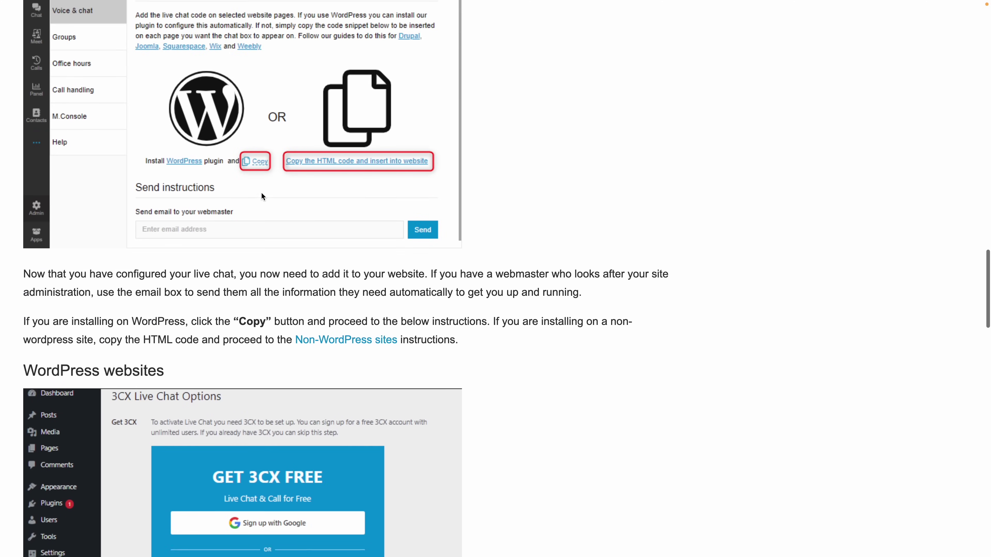
{"action": "scroll", "coordinate": [262, 196], "scroll_direction": "down", "scroll_amount": 2}
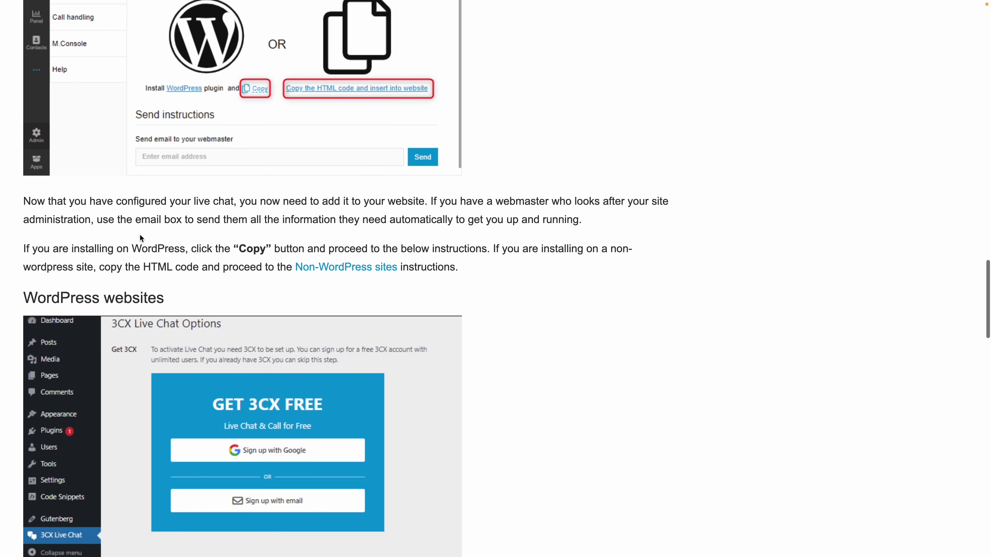
{"action": "scroll", "coordinate": [405, 309], "scroll_direction": "down", "scroll_amount": 8}
{"action": "scroll", "coordinate": [414, 314], "scroll_direction": "down", "scroll_amount": 6}
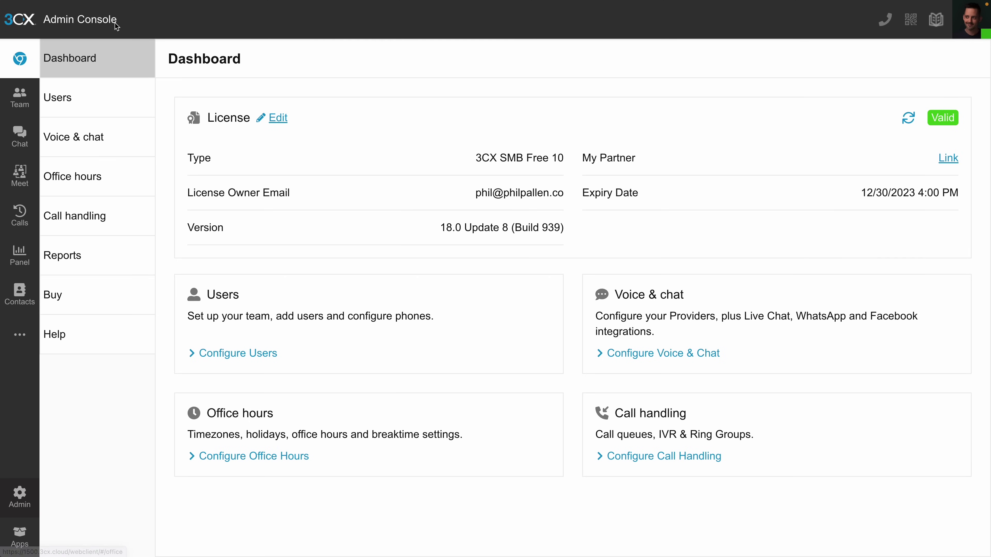
Open Voice & chat, then the website setup info for the 3CX Live Chat row
{"action": "left_click", "coordinate": [91, 145]}
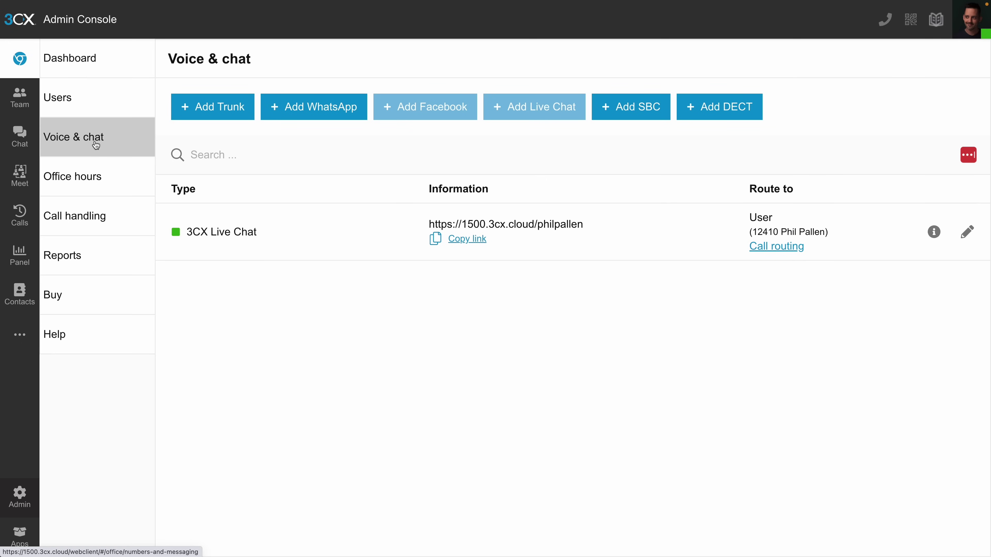
{"action": "left_click", "coordinate": [934, 233]}
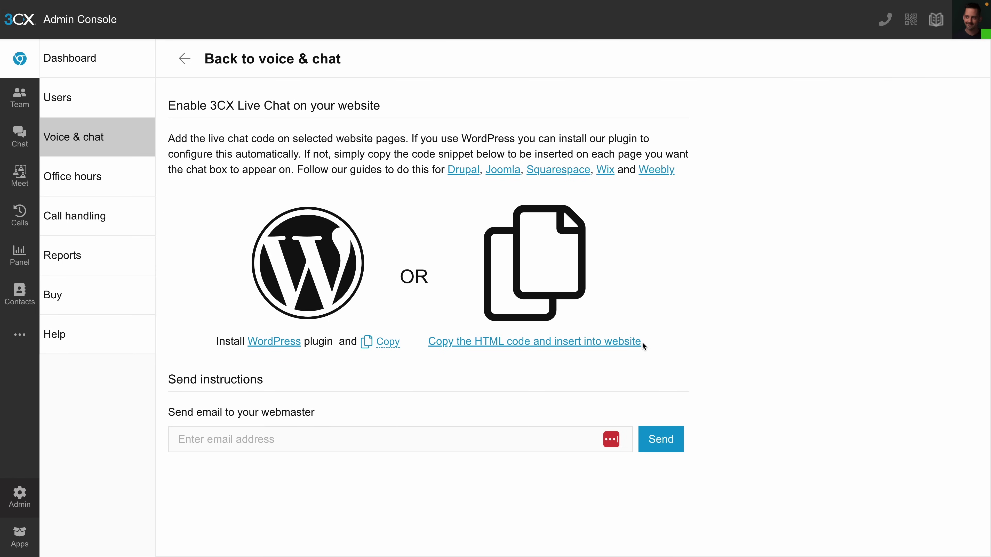
Copy the Live Chat snippet via 'Copy the HTML code and insert into website'
{"action": "left_click_drag", "start_coordinate": [642, 342], "coordinate": [447, 342]}
{"action": "left_click", "coordinate": [717, 333]}
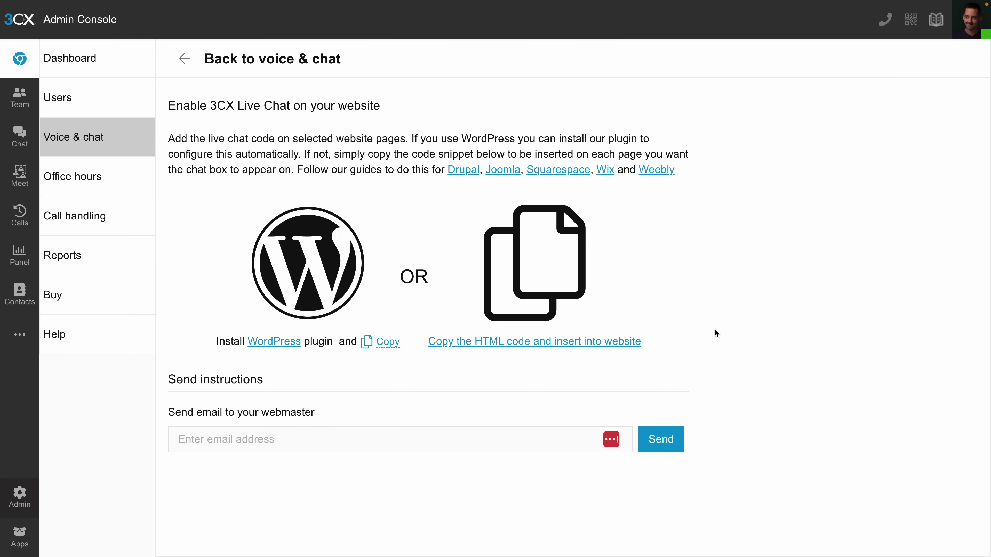
{"action": "left_click", "coordinate": [515, 343]}
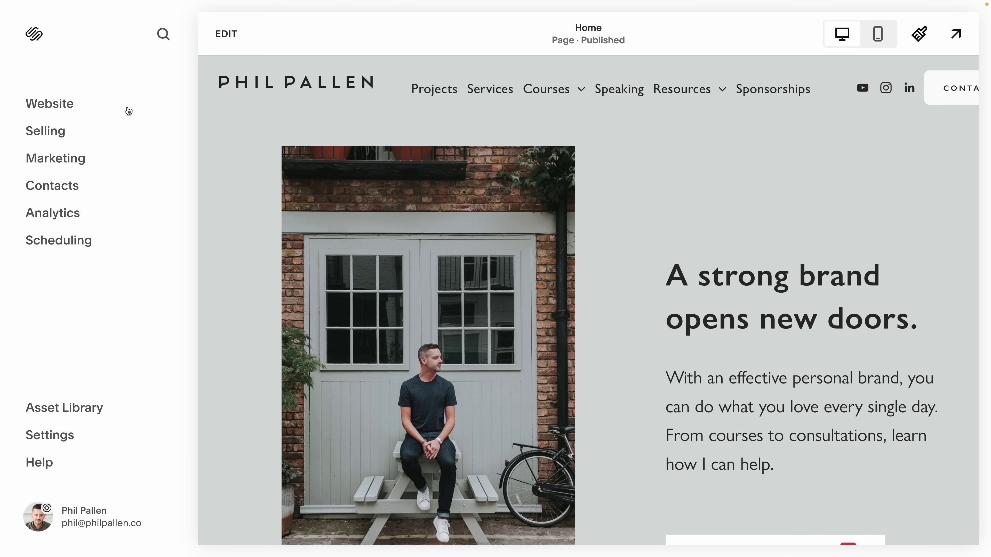
Go to Website > Utilities > Website Tools > Code Injection and view the Footer box
{"action": "left_click", "coordinate": [62, 105]}
{"action": "scroll", "coordinate": [124, 354], "scroll_direction": "down", "scroll_amount": 10}
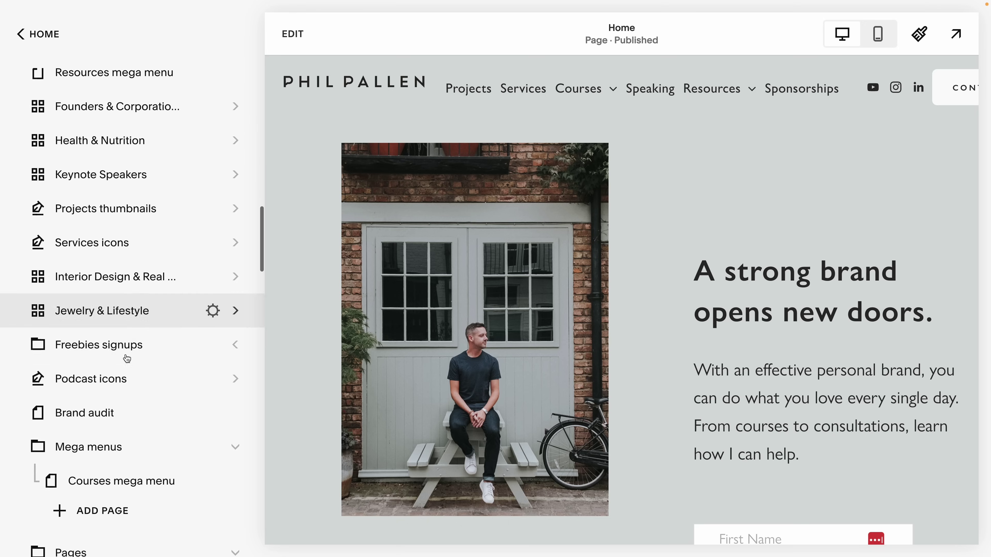
{"action": "scroll", "coordinate": [127, 359], "scroll_direction": "down", "scroll_amount": 15}
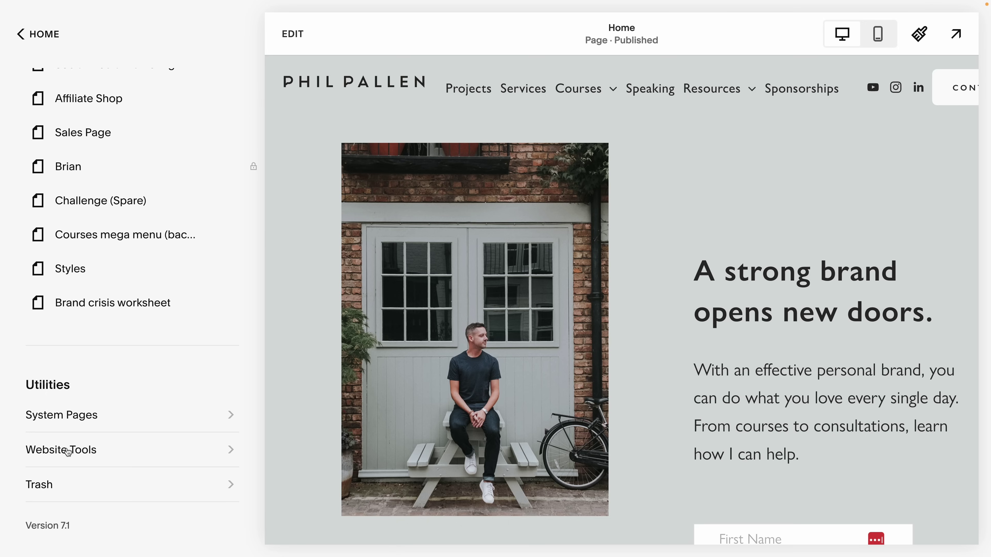
{"action": "left_click", "coordinate": [69, 452]}
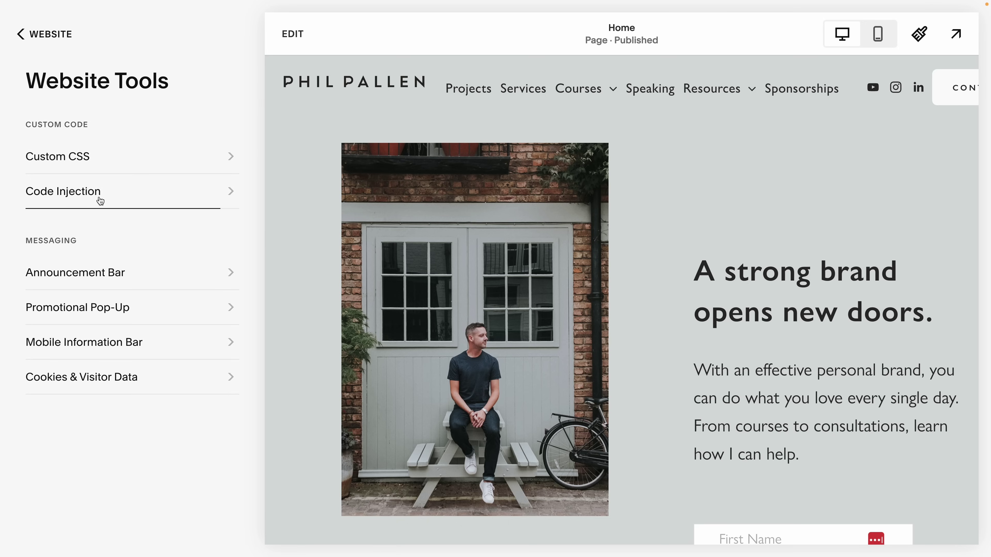
{"action": "left_click", "coordinate": [101, 199]}
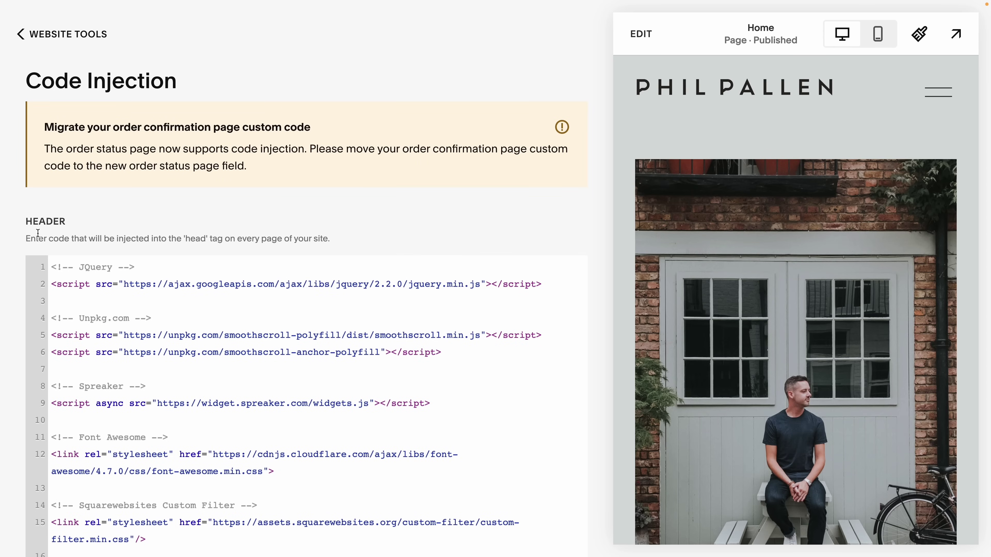
{"action": "scroll", "coordinate": [12, 284], "scroll_direction": "down", "scroll_amount": 15}
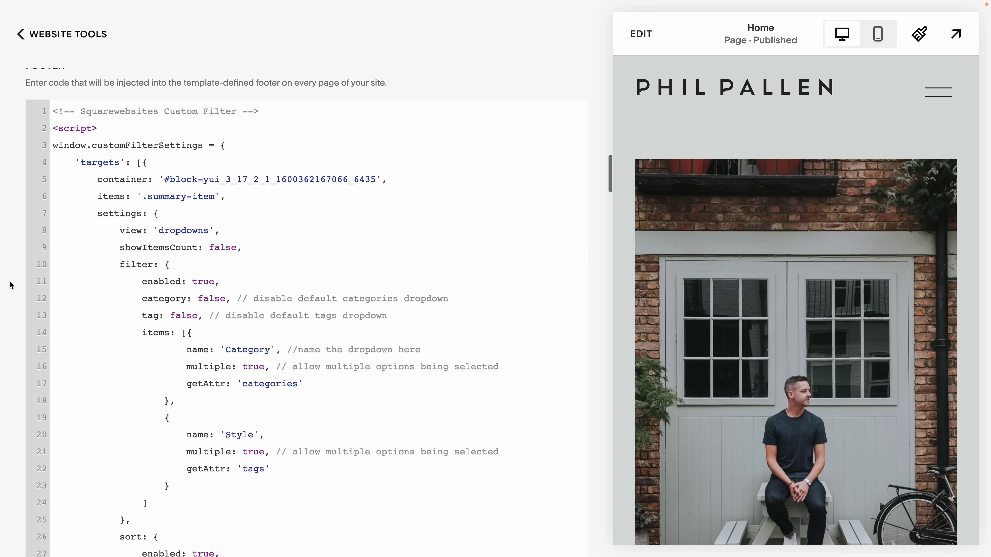
{"action": "scroll", "coordinate": [63, 255], "scroll_direction": "up", "scroll_amount": 2}
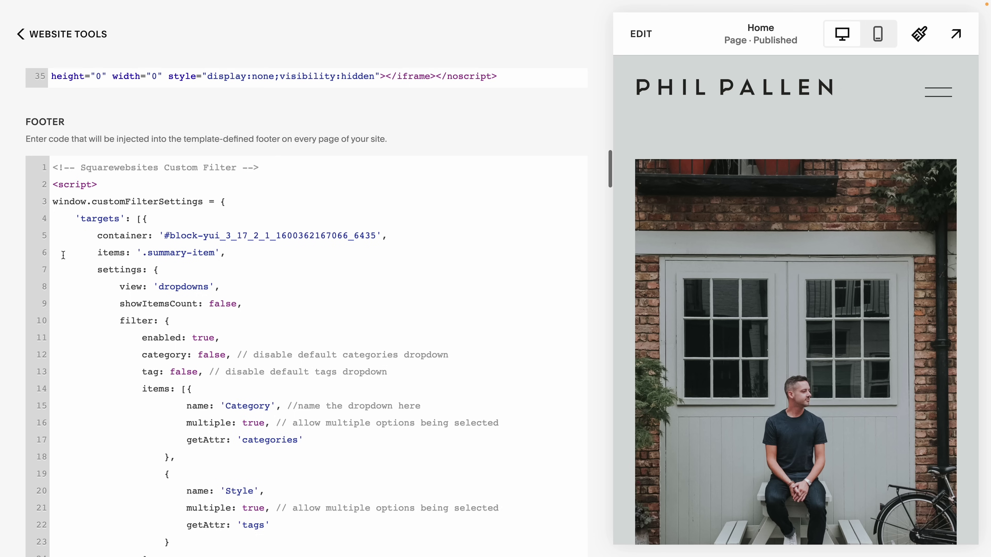
Paste the 3CX live chat snippet at the start of the Footer code and save
{"action": "left_click", "coordinate": [53, 168]}
{"action": "key", "text": "ctrl+v"}
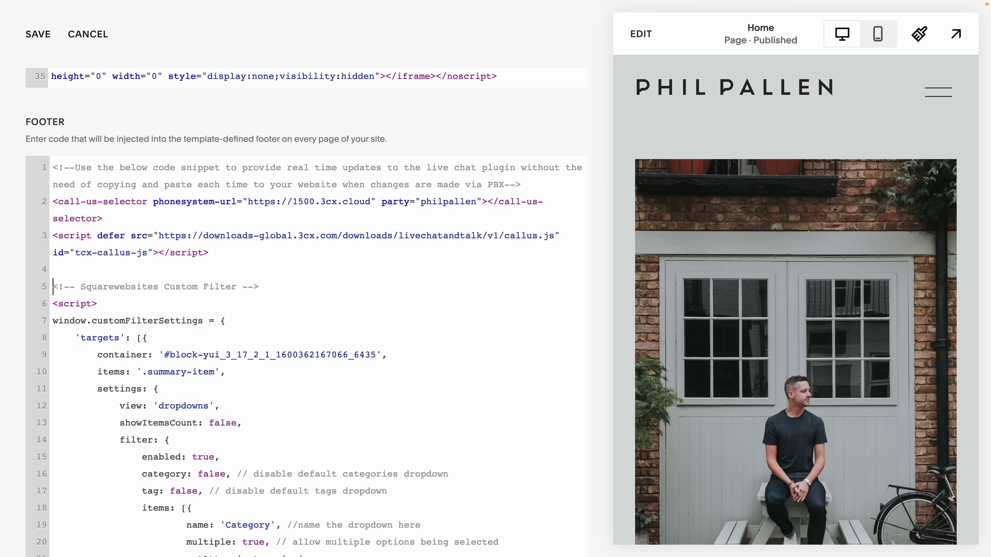
{"action": "left_click", "coordinate": [41, 39]}
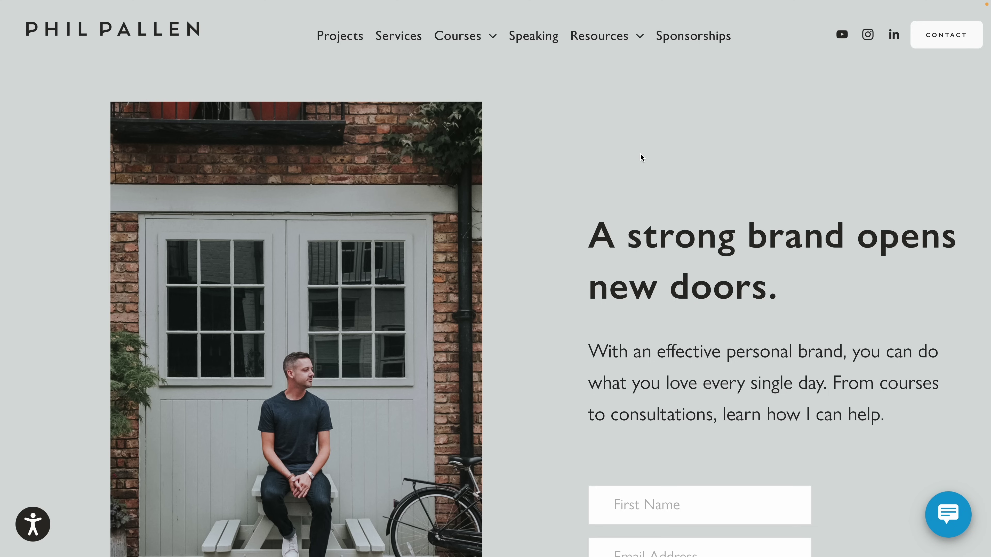
Test the site's chat button: choose 'Chat with us', close the chat window, collapse the menu
{"action": "scroll", "coordinate": [640, 156], "scroll_direction": "down", "scroll_amount": 5}
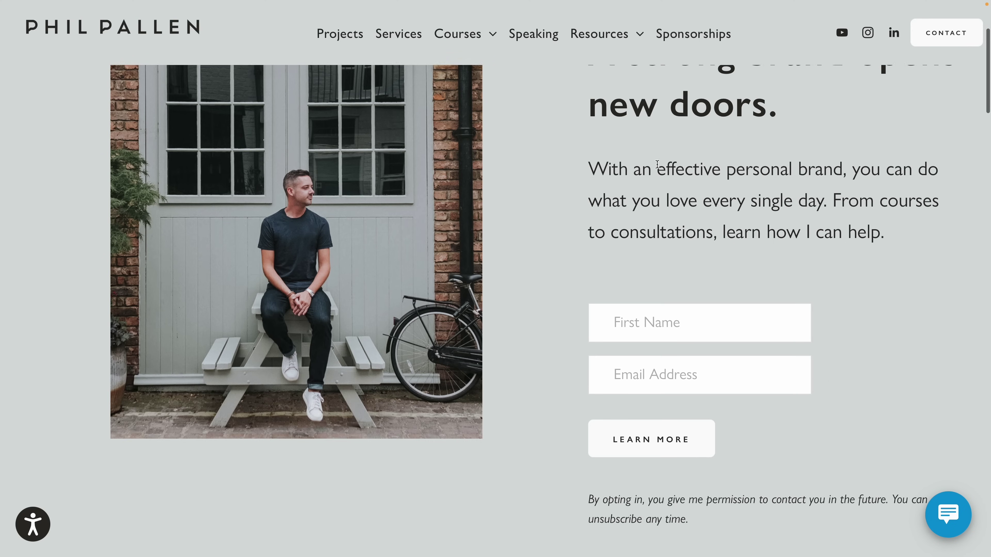
{"action": "scroll", "coordinate": [869, 331], "scroll_direction": "up", "scroll_amount": 5}
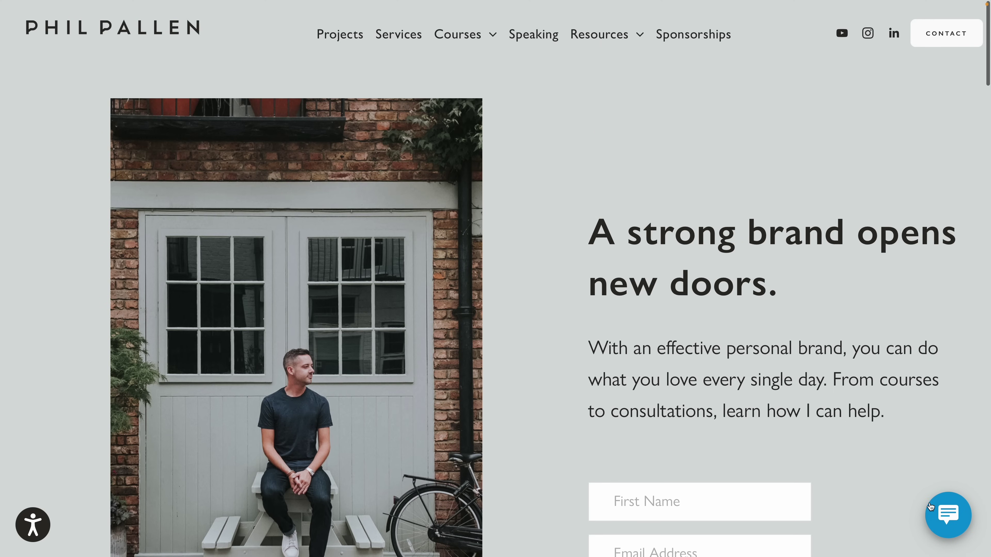
{"action": "left_click", "coordinate": [946, 511]}
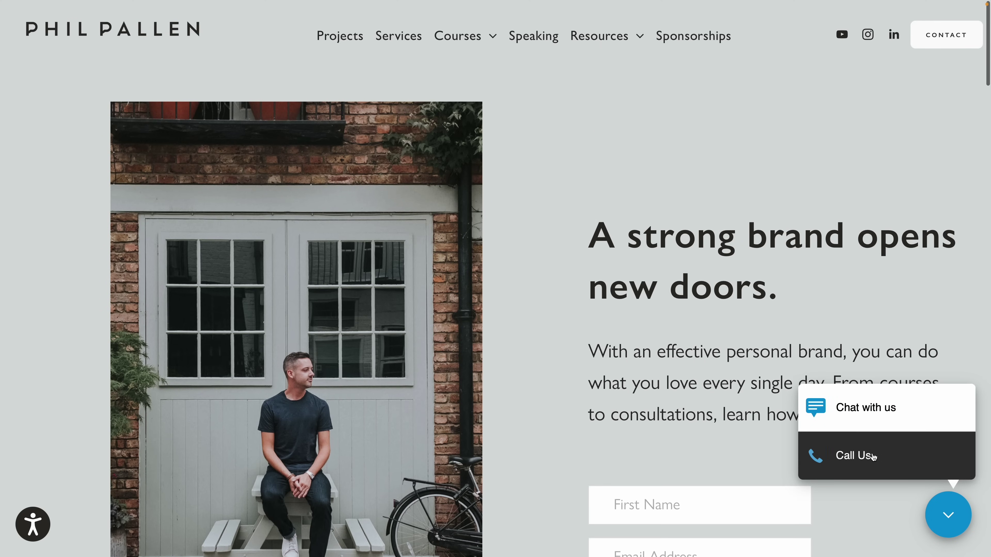
{"action": "left_click", "coordinate": [868, 421]}
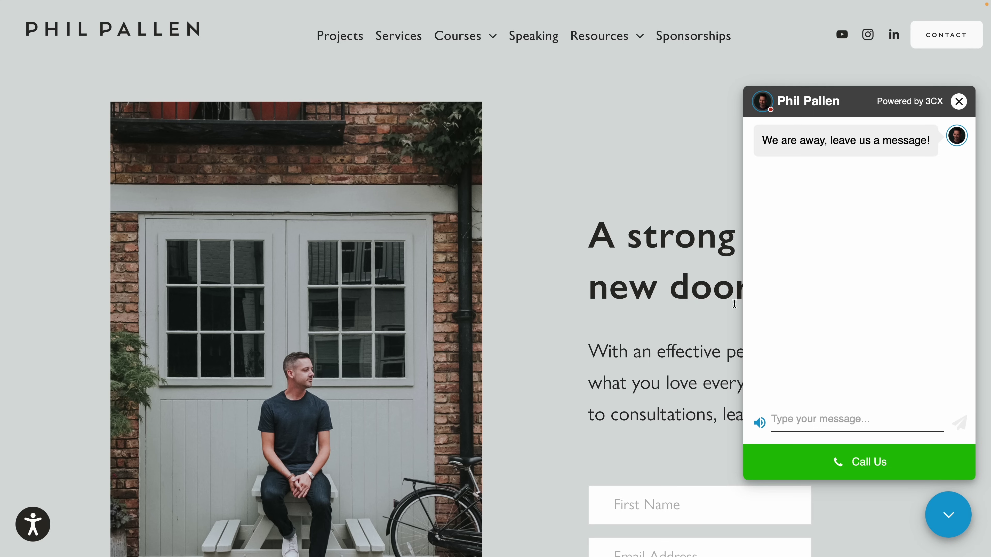
{"action": "left_click", "coordinate": [958, 102]}
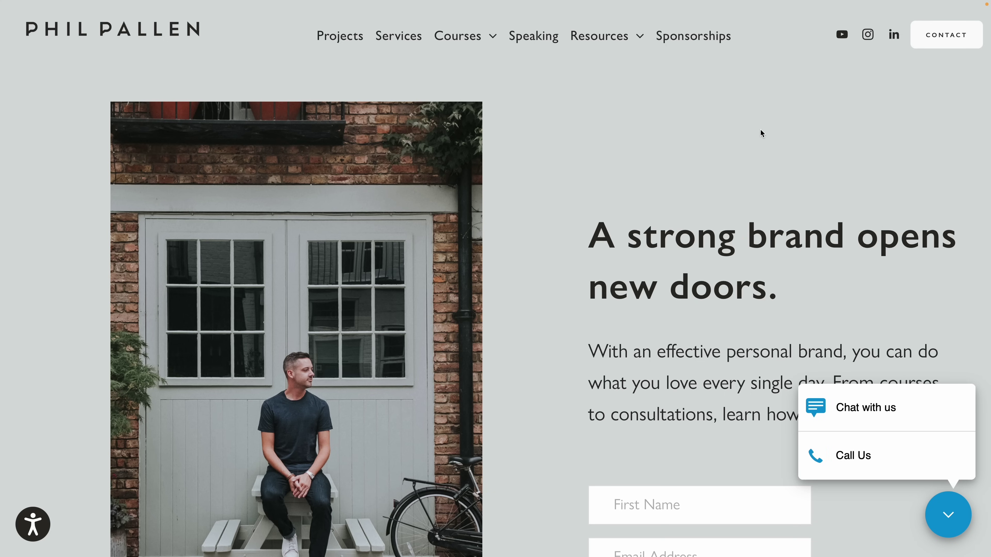
{"action": "left_click", "coordinate": [956, 523]}
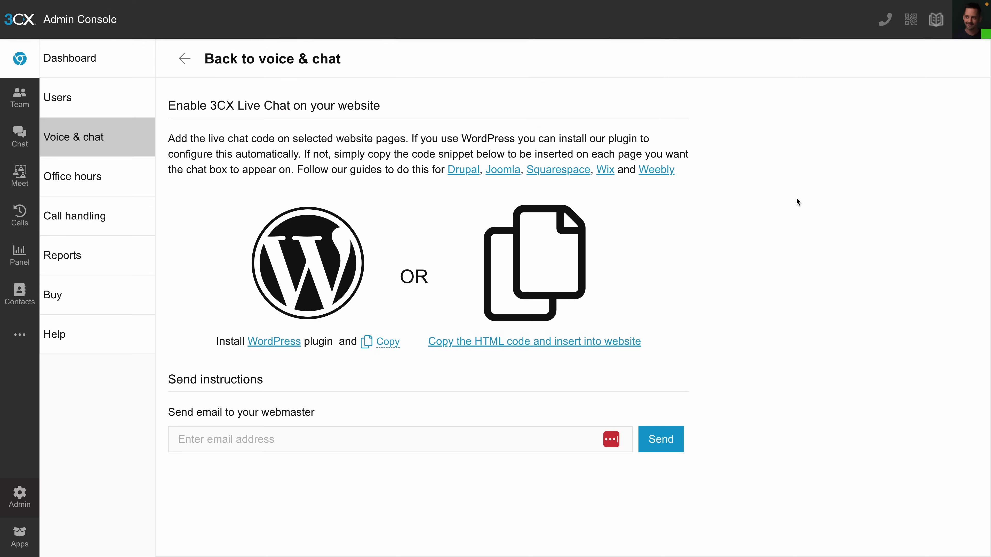
Return to Voice & chat, then browse Users, Voice & chat, and Office hours
{"action": "left_click", "coordinate": [184, 58]}
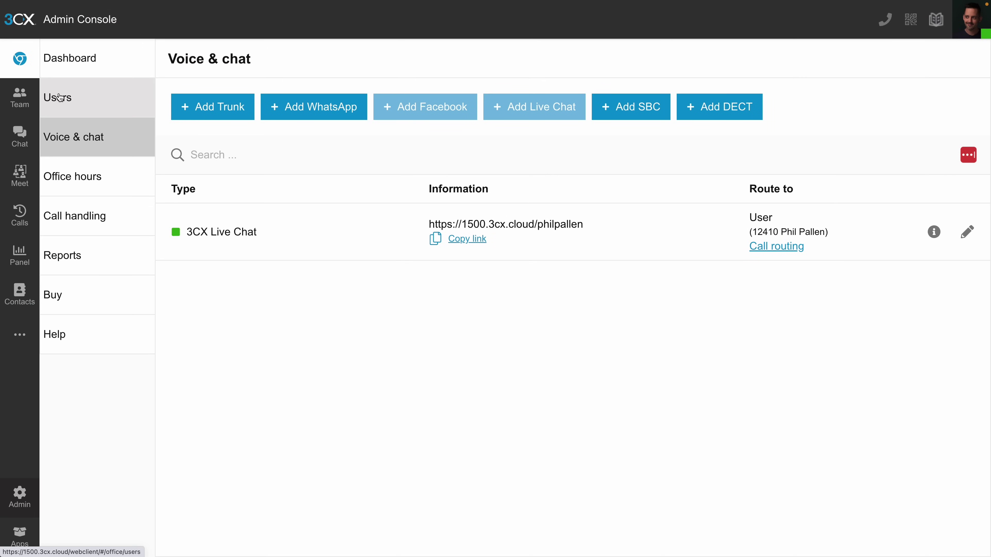
{"action": "left_click", "coordinate": [41, 91]}
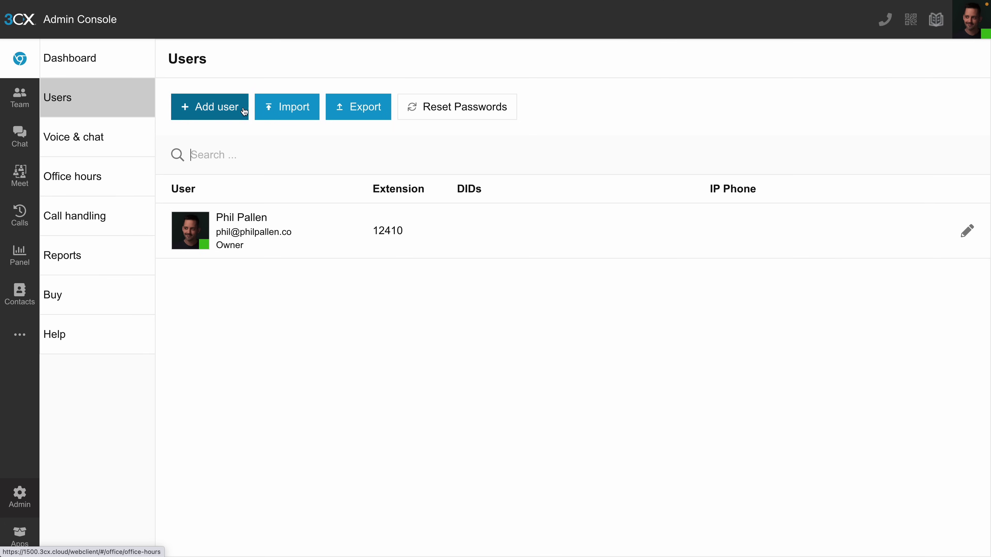
{"action": "left_click", "coordinate": [107, 135]}
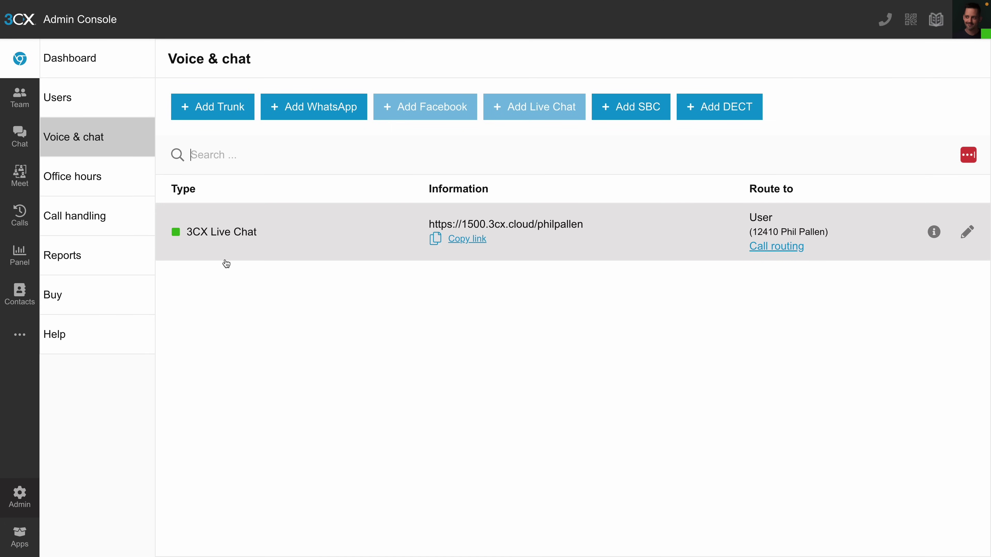
{"action": "left_click", "coordinate": [104, 182]}
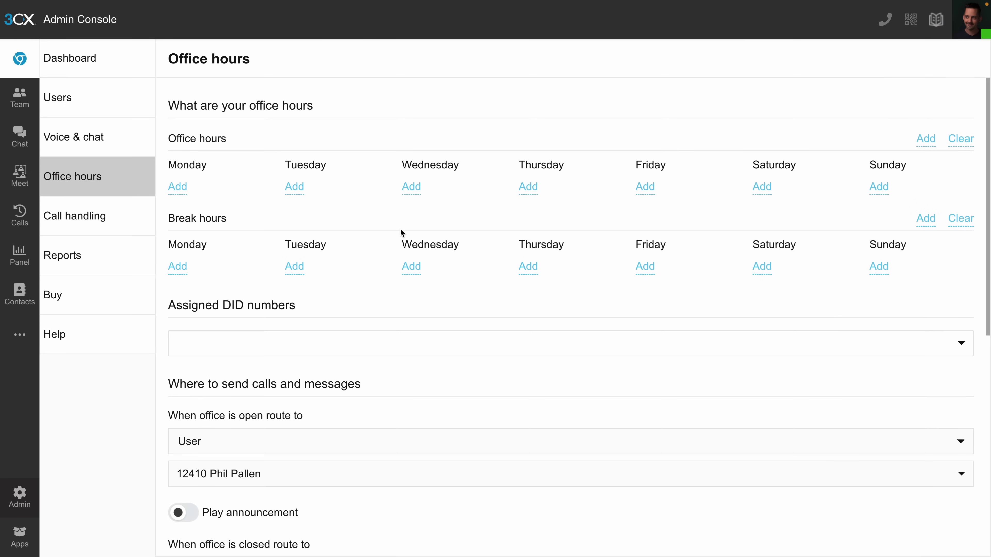
View the Call handling and Reports pages, then return to the Dashboard
{"action": "scroll", "coordinate": [398, 229], "scroll_direction": "down", "scroll_amount": 2}
{"action": "scroll", "coordinate": [396, 228], "scroll_direction": "up", "scroll_amount": 2}
{"action": "left_click", "coordinate": [117, 215]}
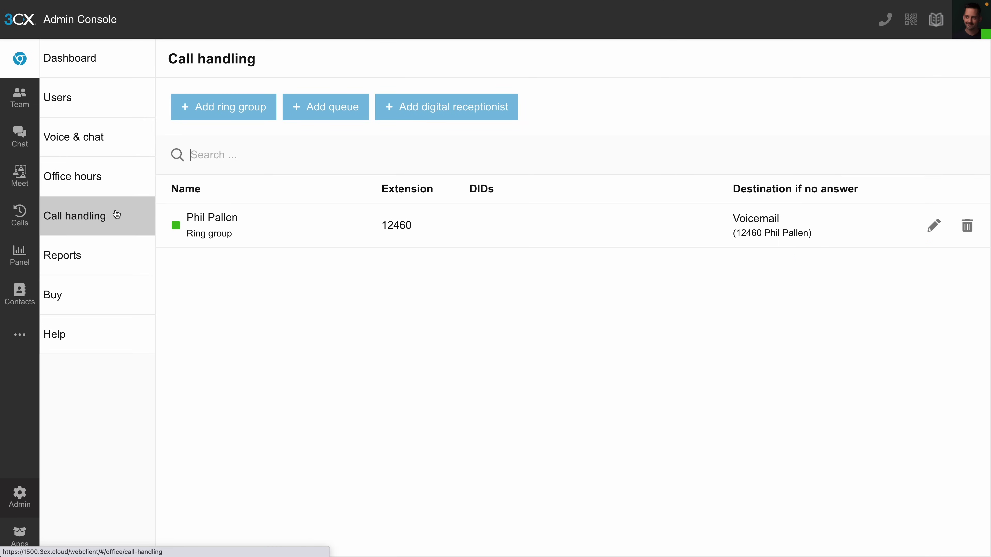
{"action": "left_click", "coordinate": [80, 254]}
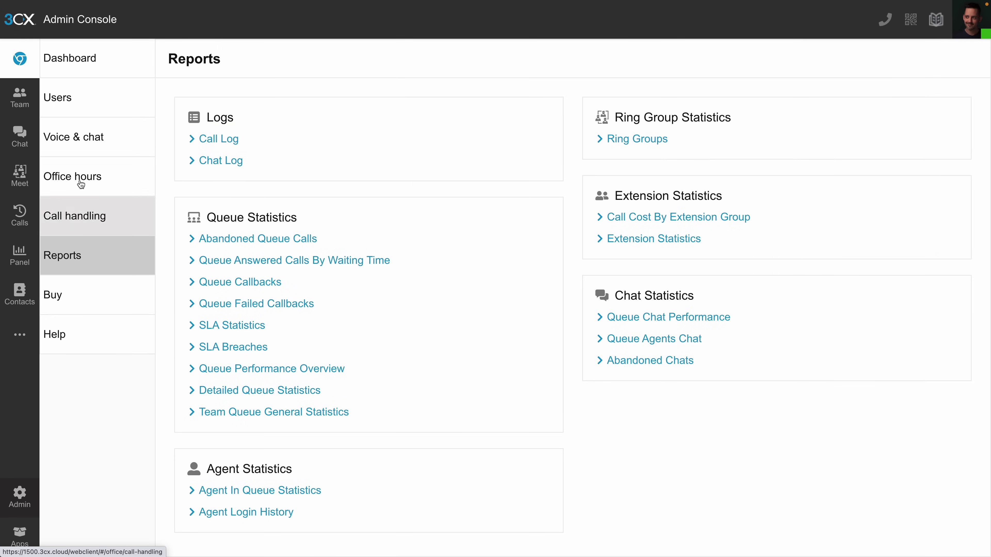
{"action": "left_click", "coordinate": [90, 104]}
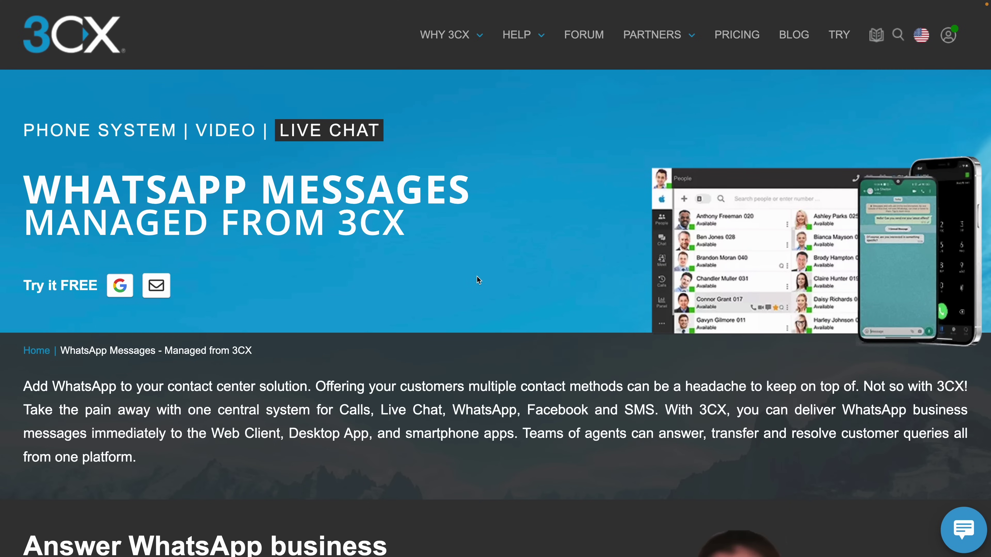
{"action": "scroll", "coordinate": [546, 217], "scroll_direction": "down", "scroll_amount": 10}
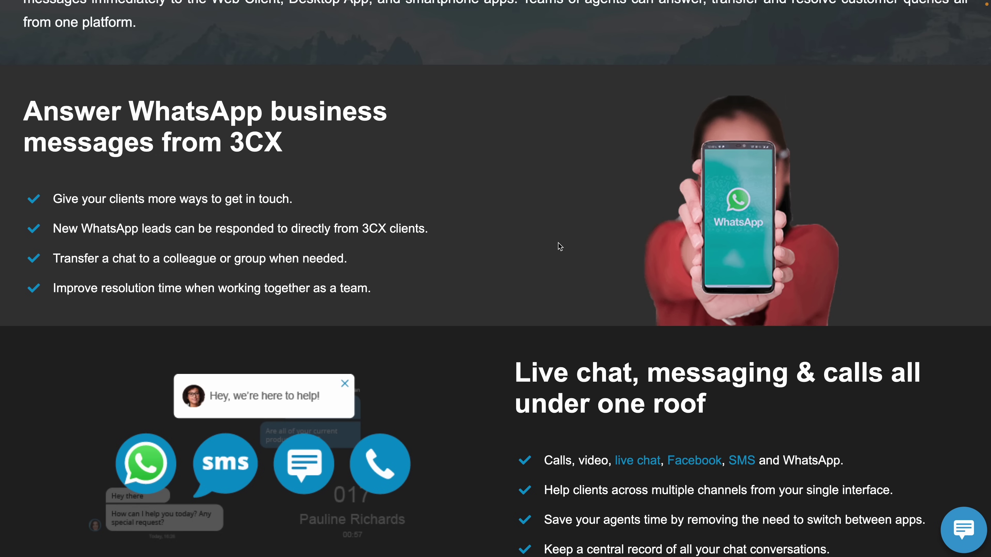
{"action": "scroll", "coordinate": [561, 247], "scroll_direction": "down", "scroll_amount": 20}
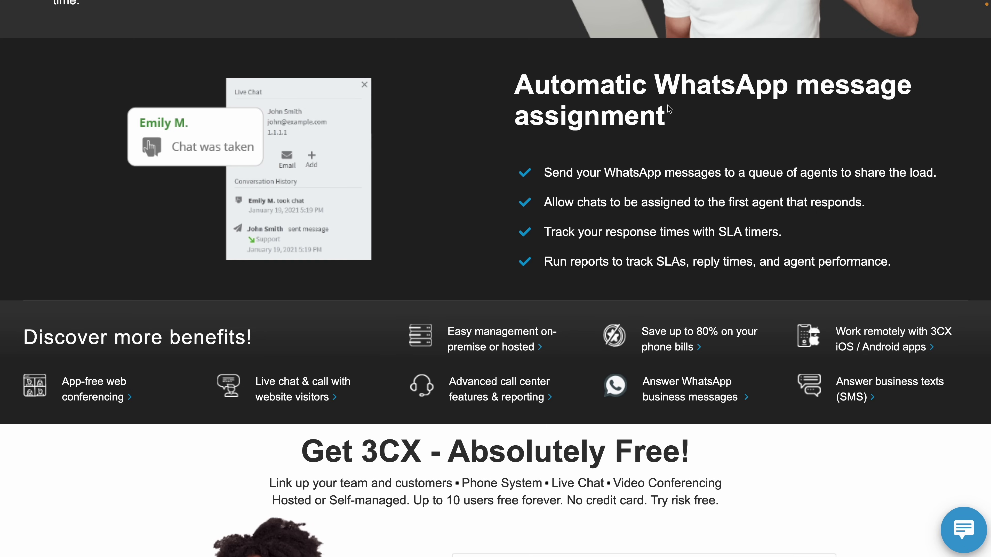
{"action": "scroll", "coordinate": [659, 269], "scroll_direction": "down", "scroll_amount": 7}
{"action": "scroll", "coordinate": [662, 277], "scroll_direction": "up", "scroll_amount": 15}
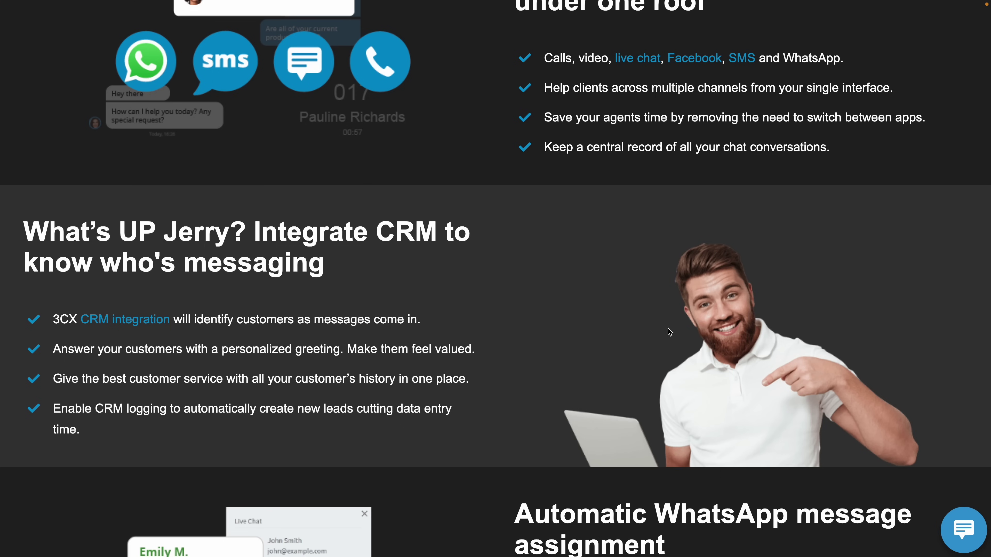
{"action": "scroll", "coordinate": [595, 191], "scroll_direction": "up", "scroll_amount": 6}
{"action": "scroll", "coordinate": [526, 153], "scroll_direction": "up", "scroll_amount": 15}
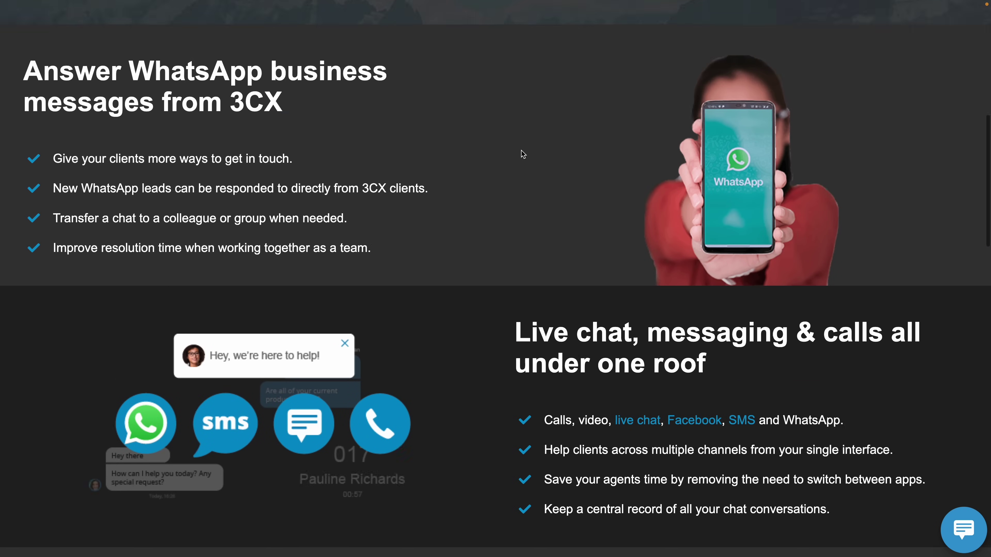